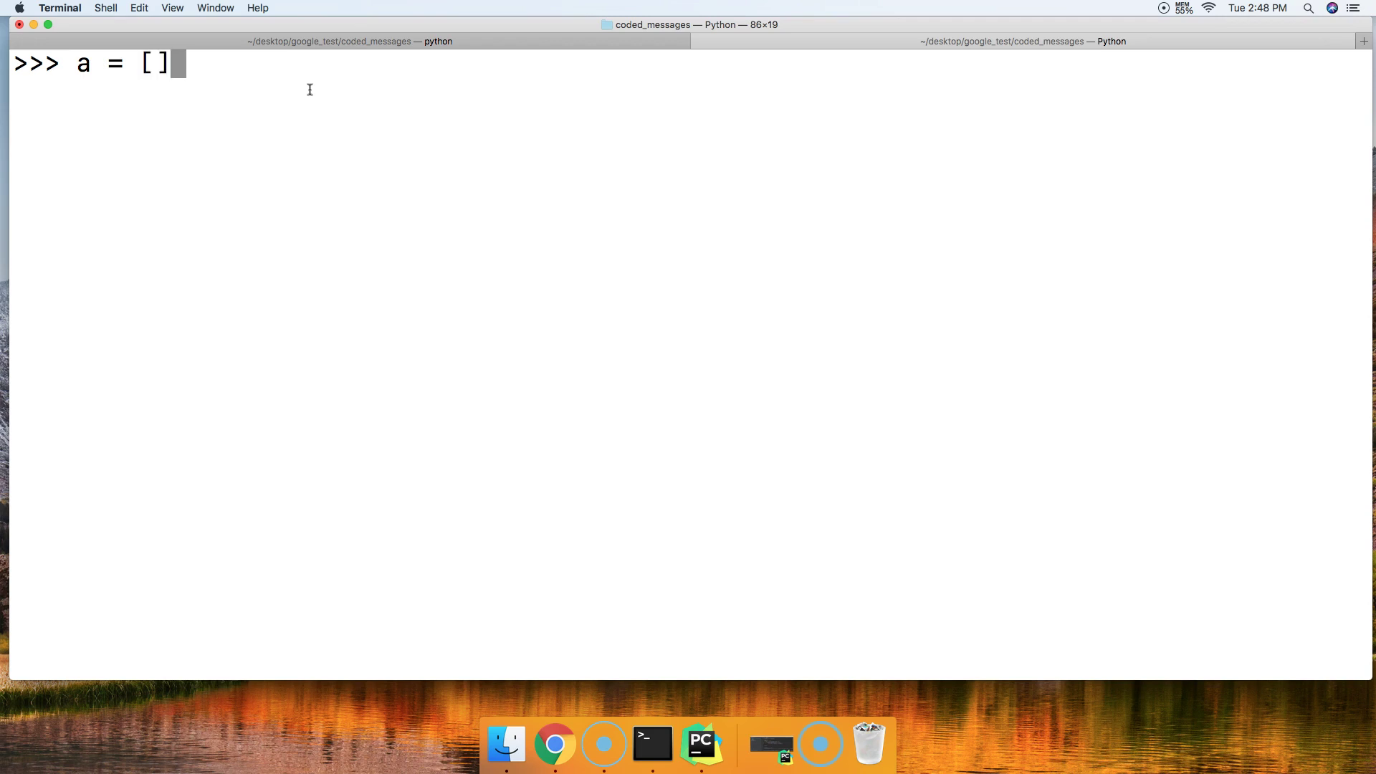
Step: Create empty list a, append 1, 2, 3 and 4, and display [1, 2, 3, 4]
key(Return)
text(a)
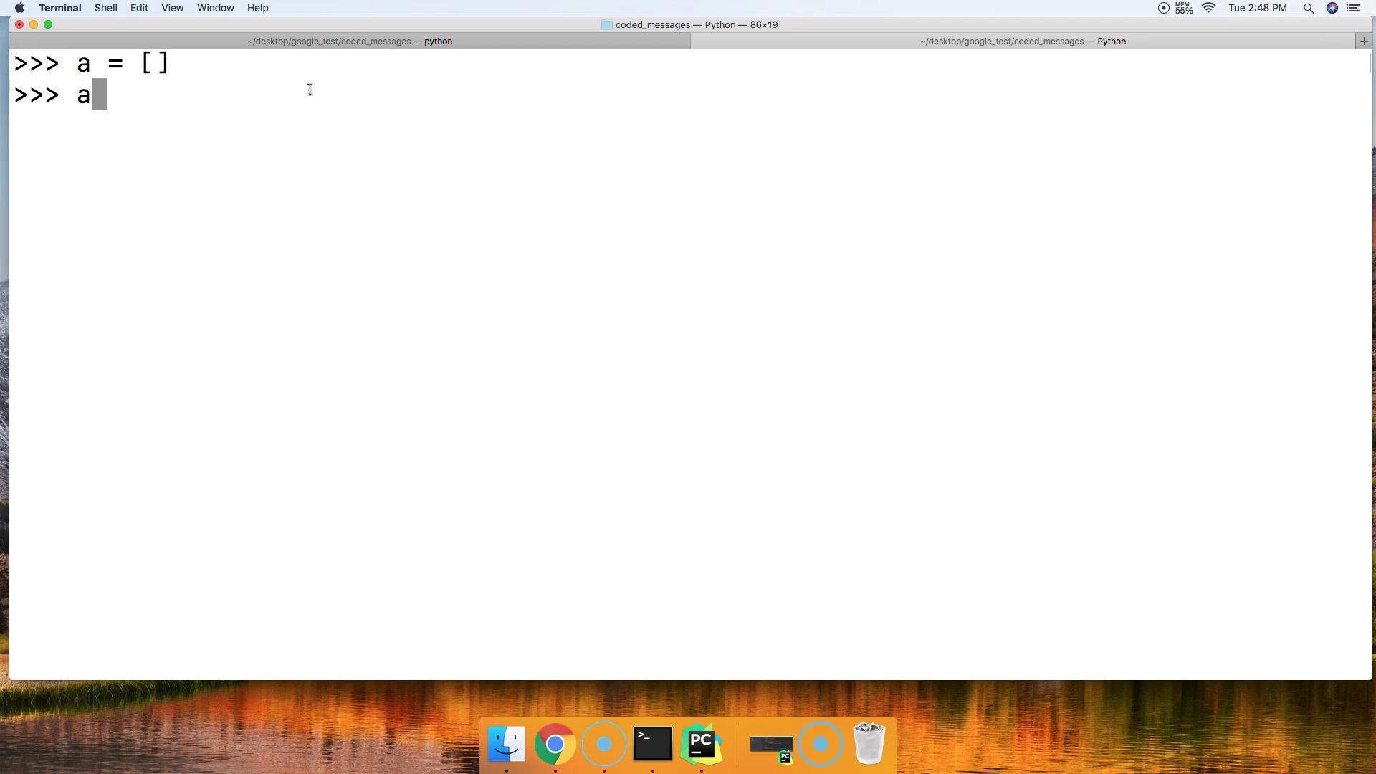
text(.append(1)
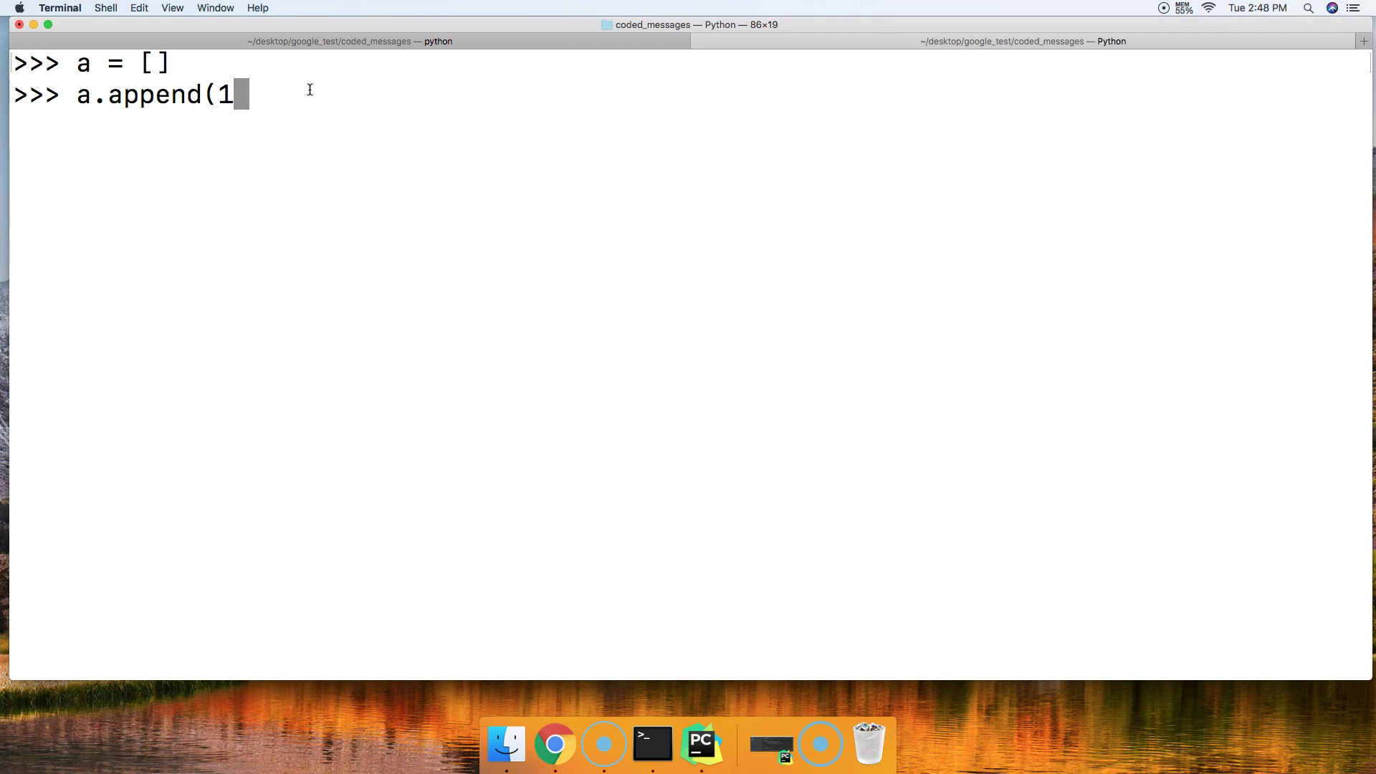
text())
key(Return)
text(a.)
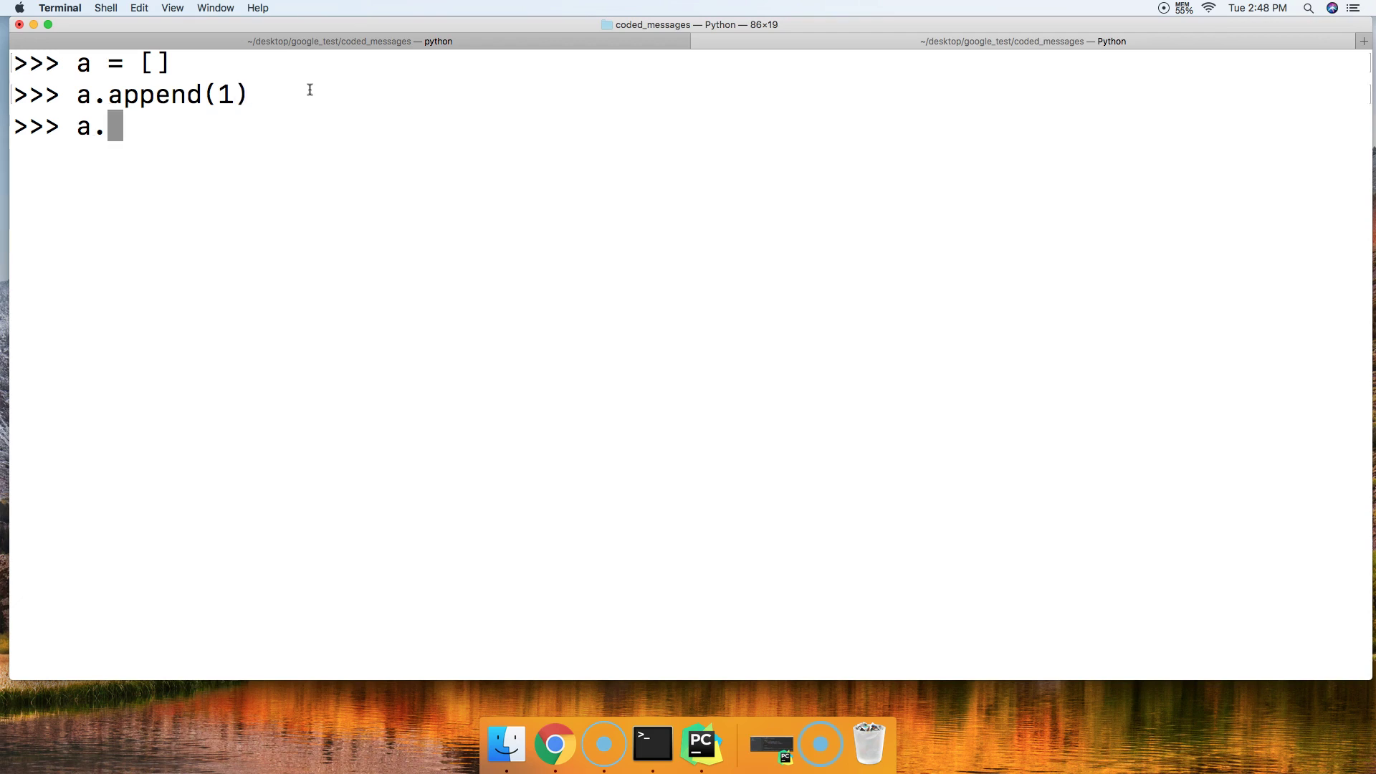
text(append(2)
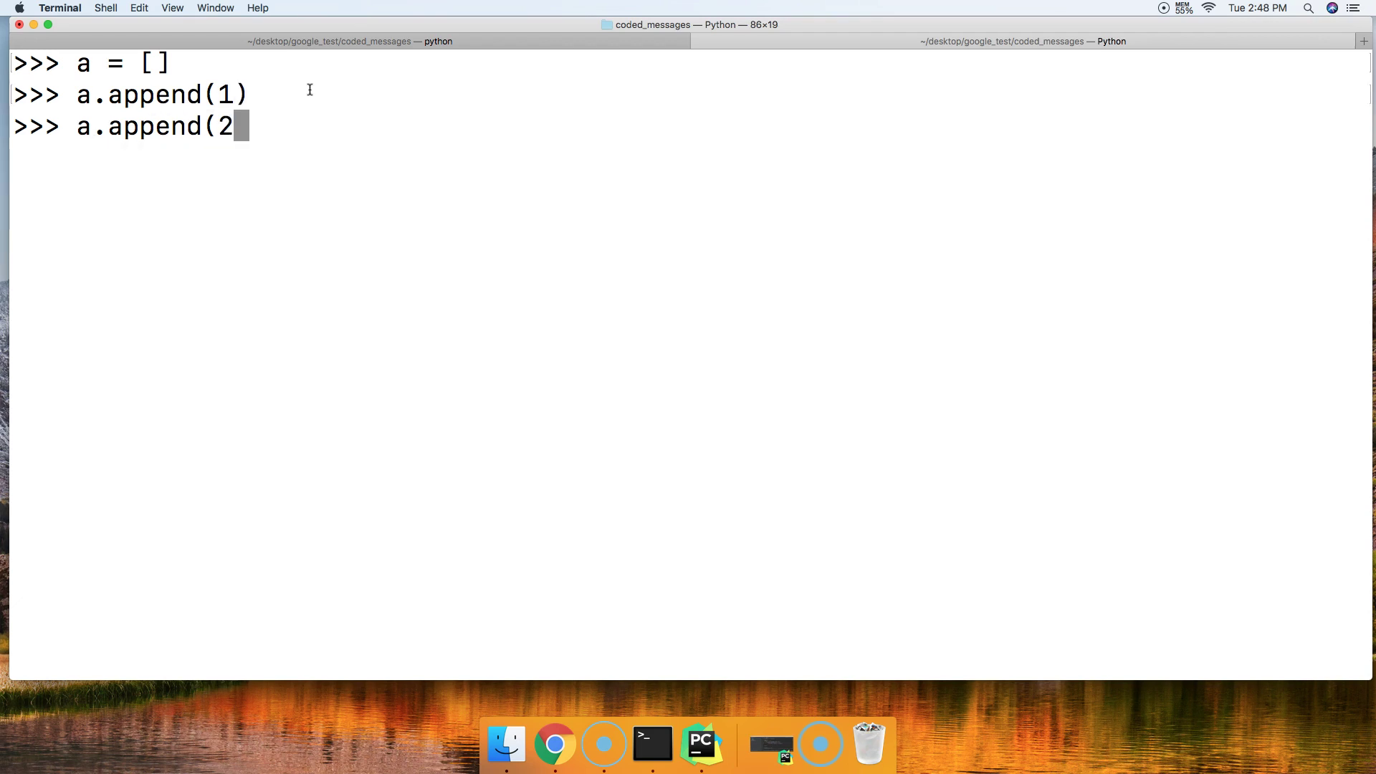
text())
key(Return)
text(a.appe)
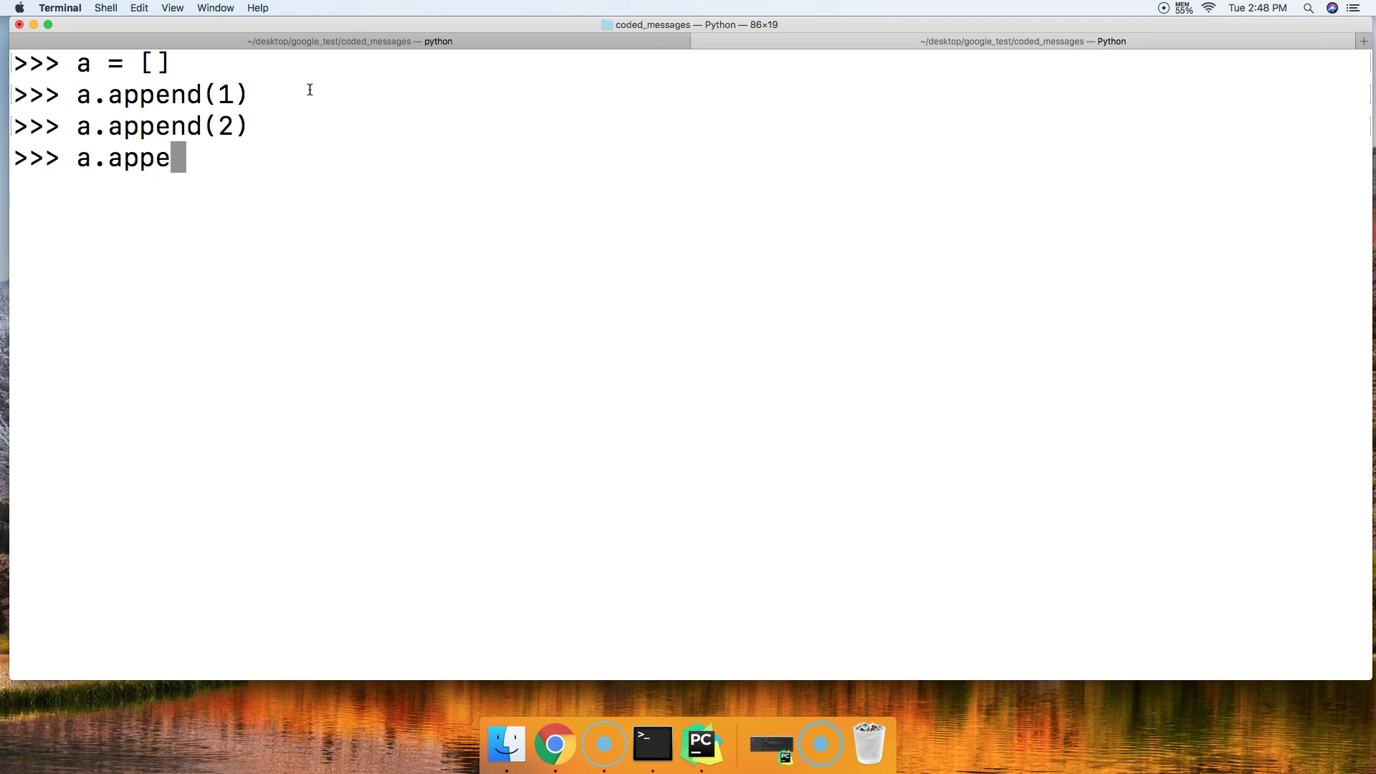
text(nd(3))
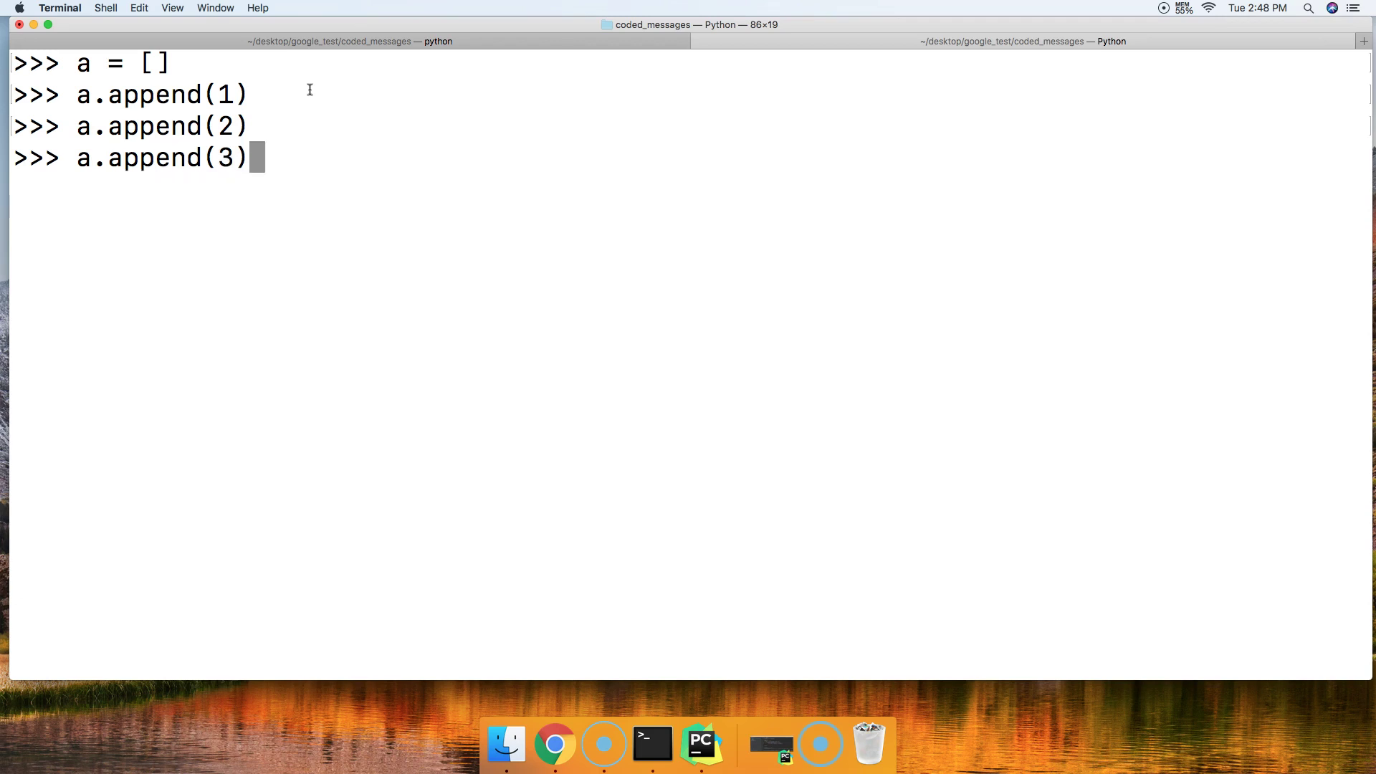
key(Return)
text(a.append)
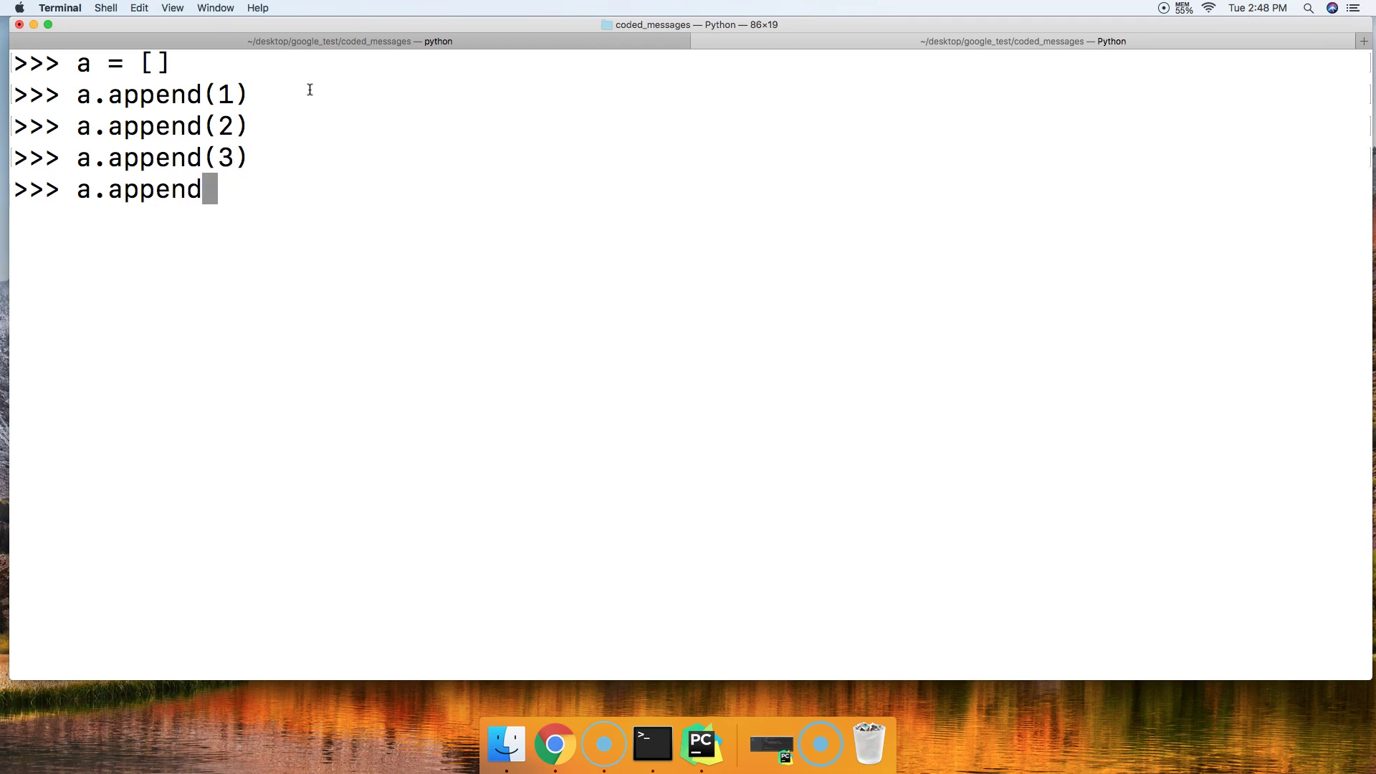
text((4))
key(Return)
text(a)
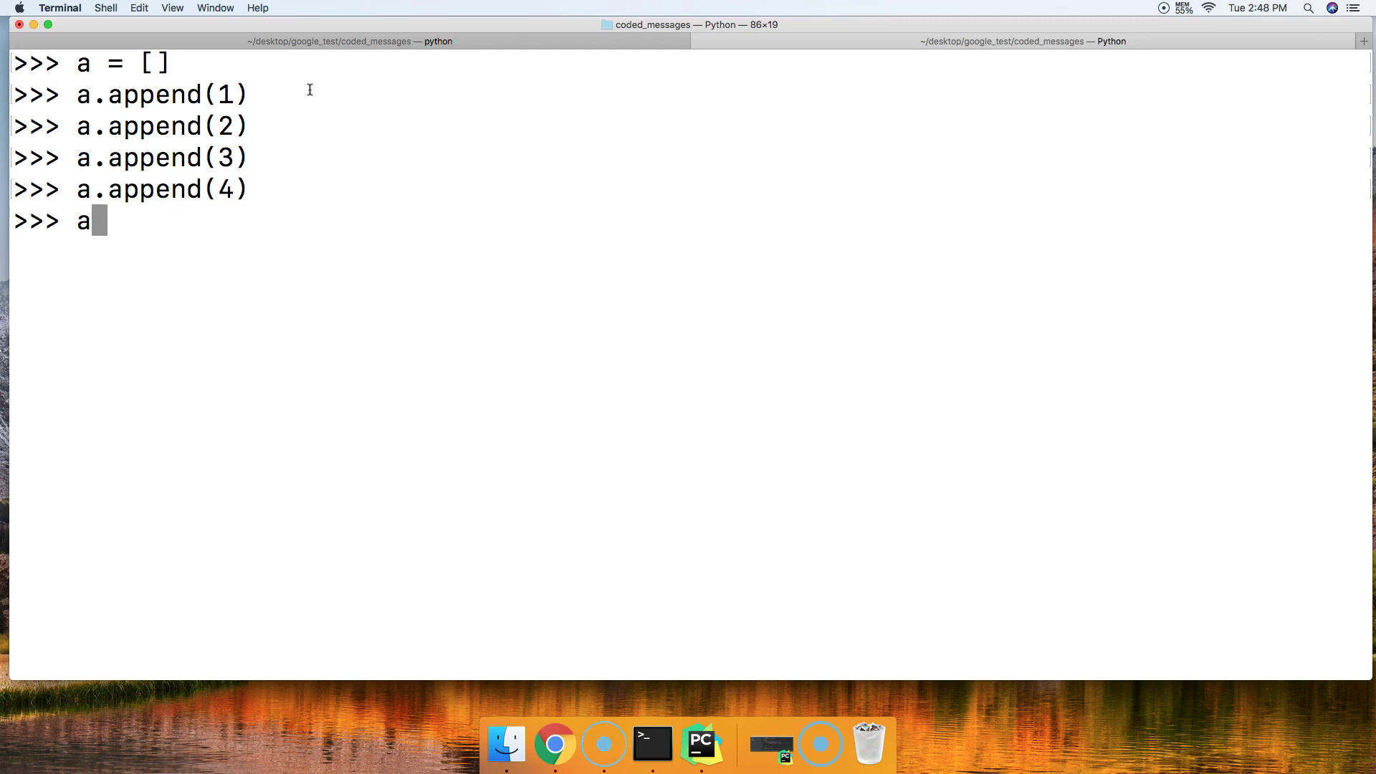
key(Return)
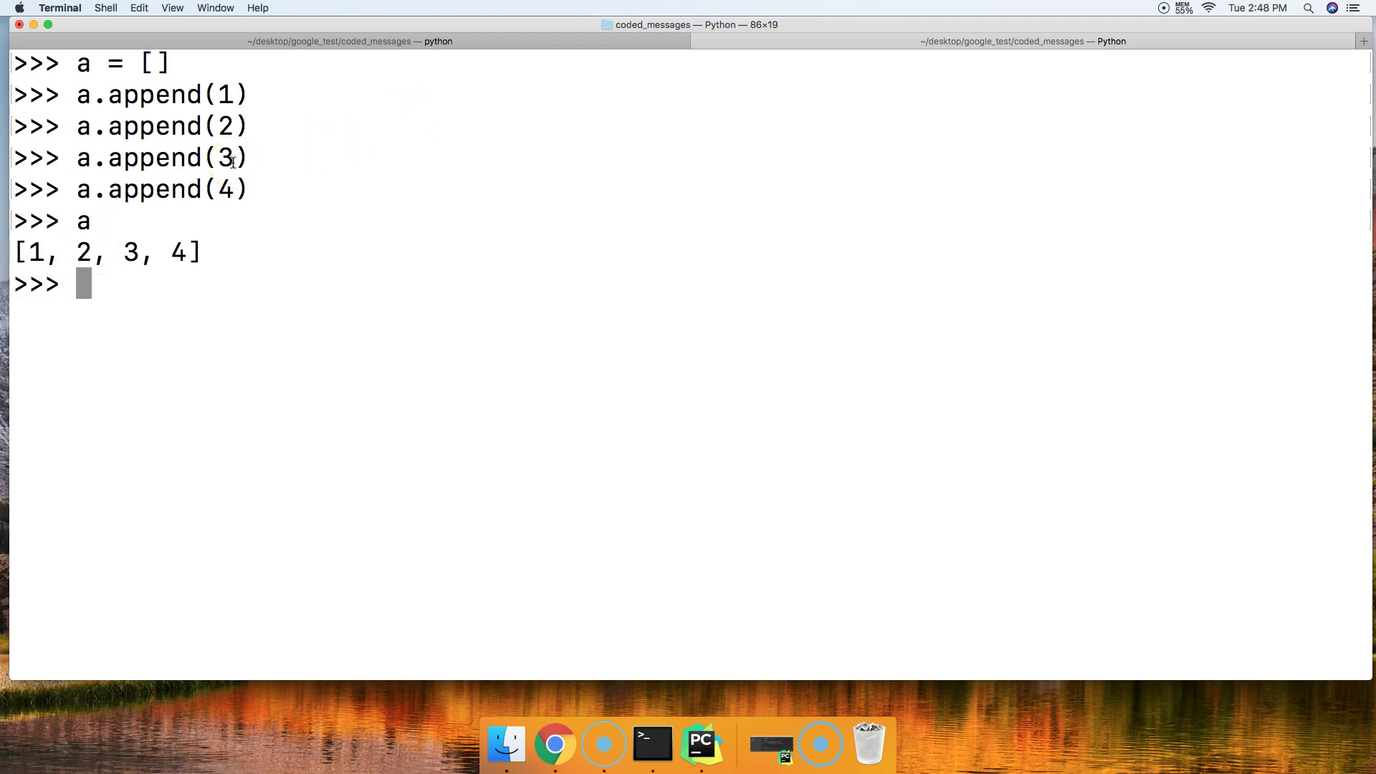
text(a.)
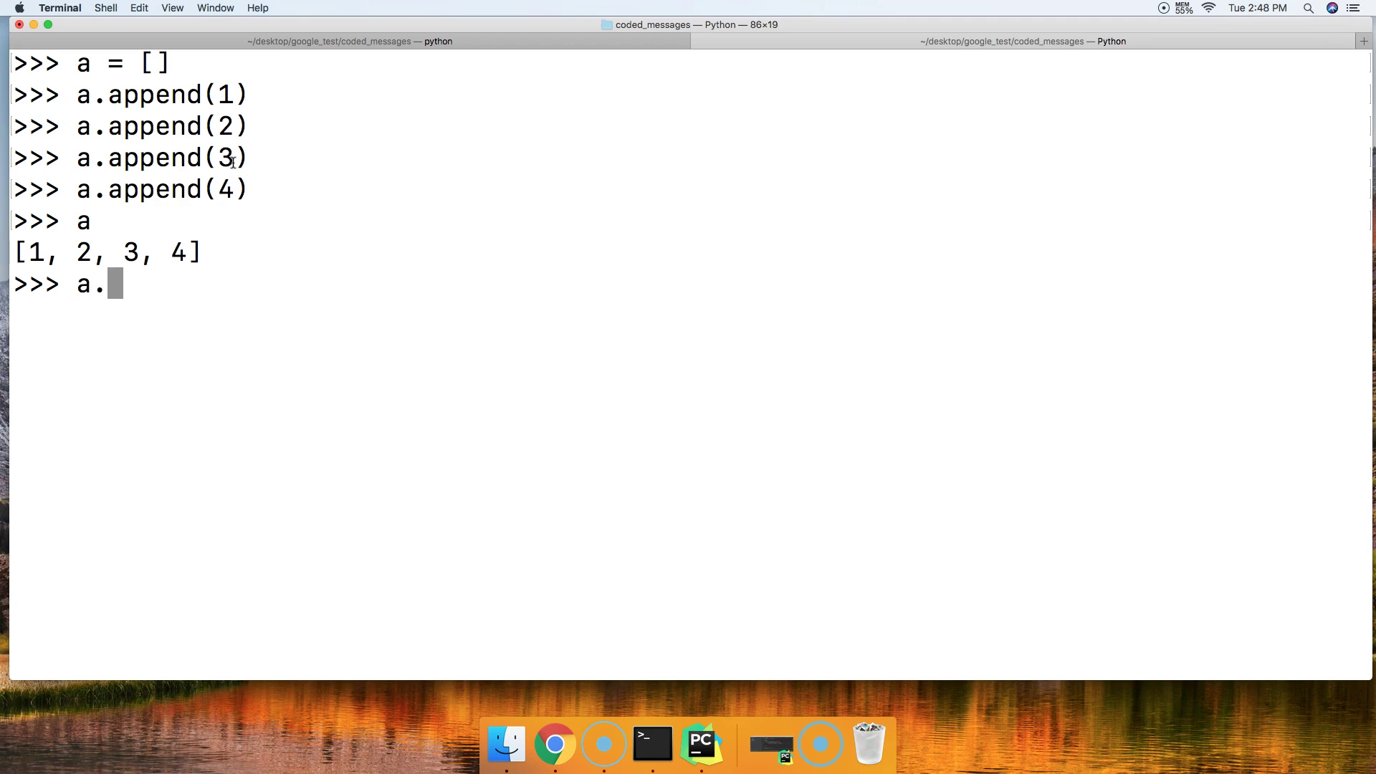
text(pop()
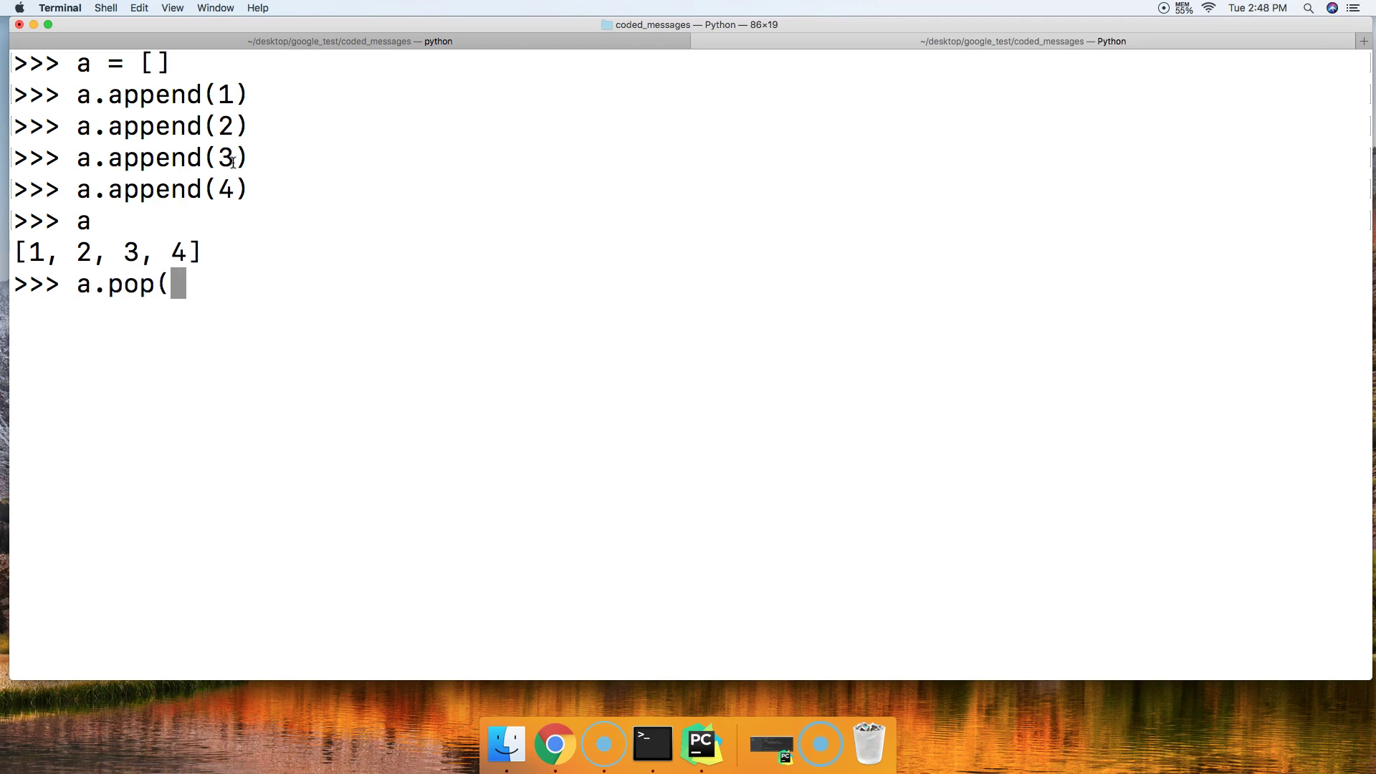
text(0))
Step: Pop 1 and then 2 with a.pop(0), displaying a after each removal
key(Return)
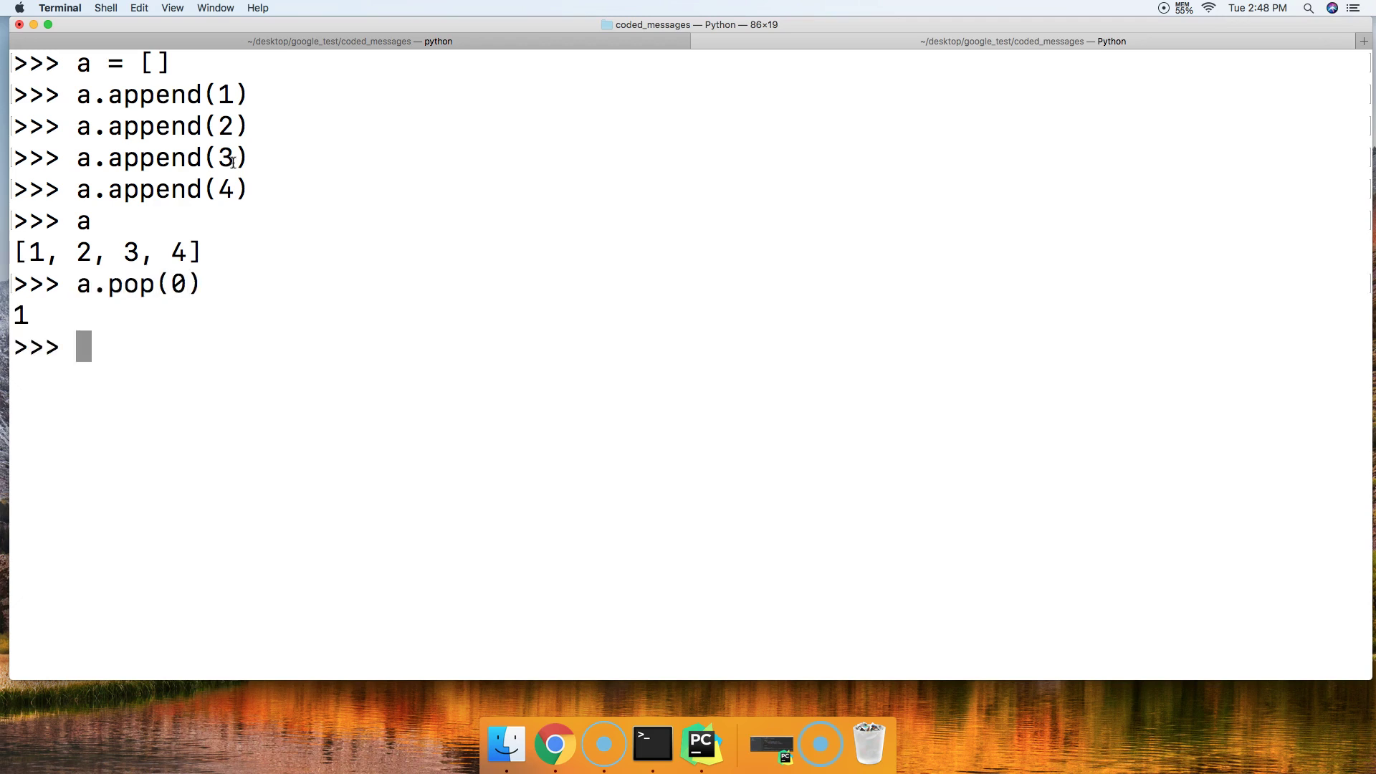
text(a)
key(Return)
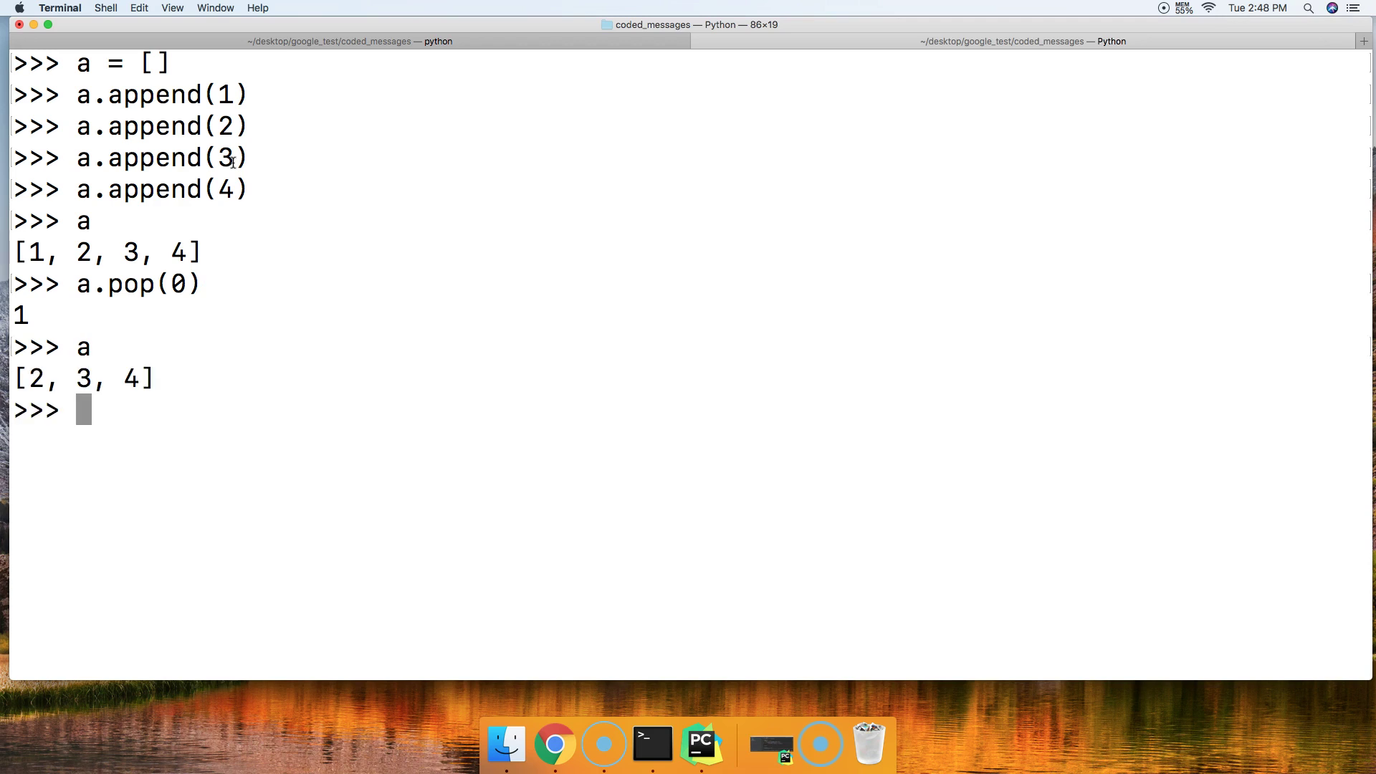
text(a.p)
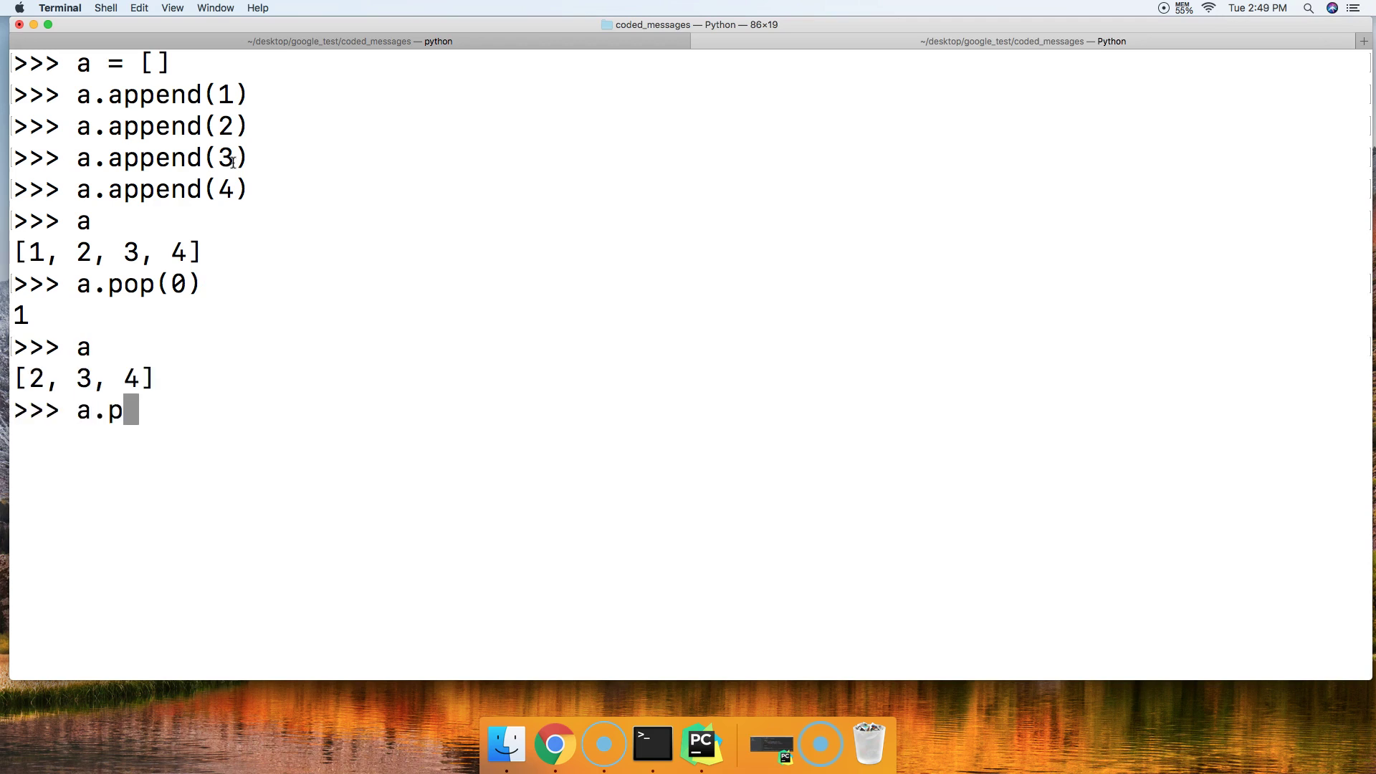
text(op(0)
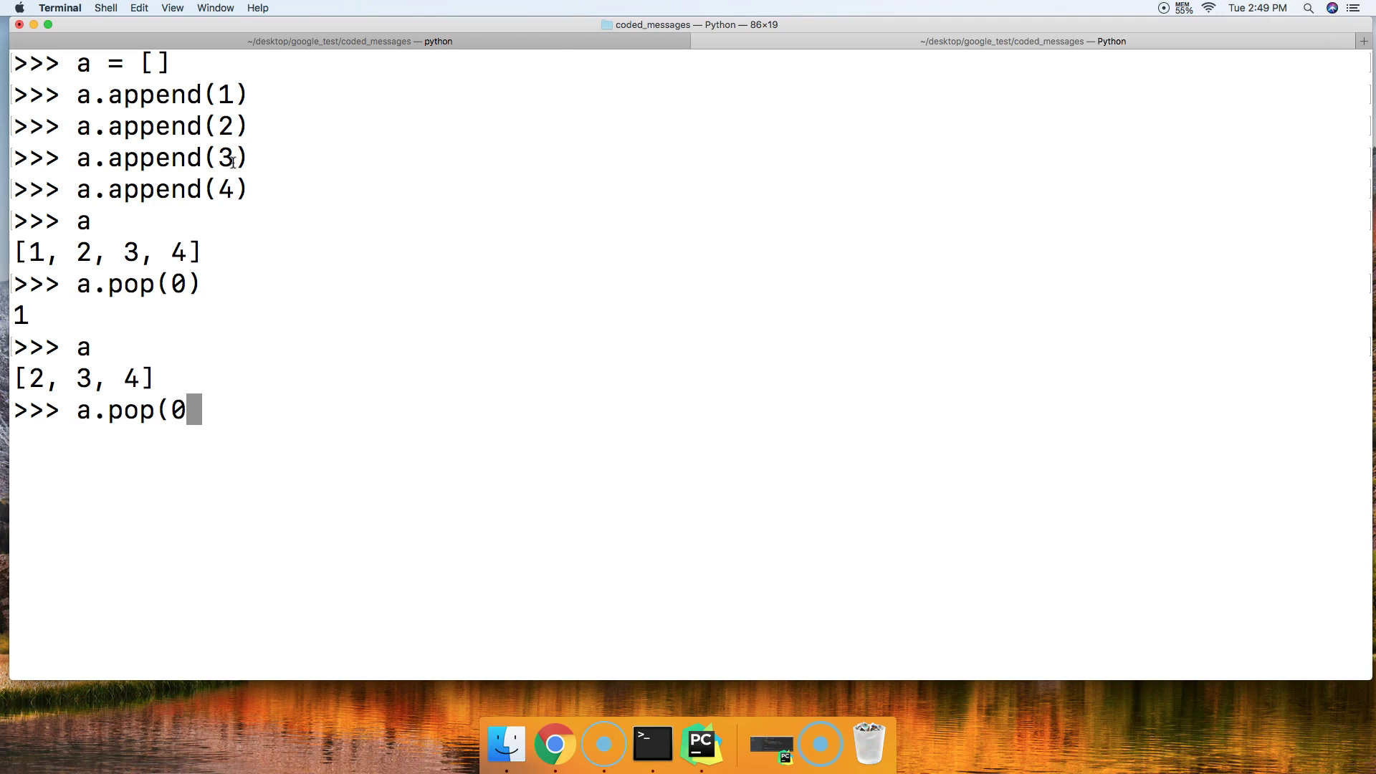
text())
key(Return)
text(a)
key(Return)
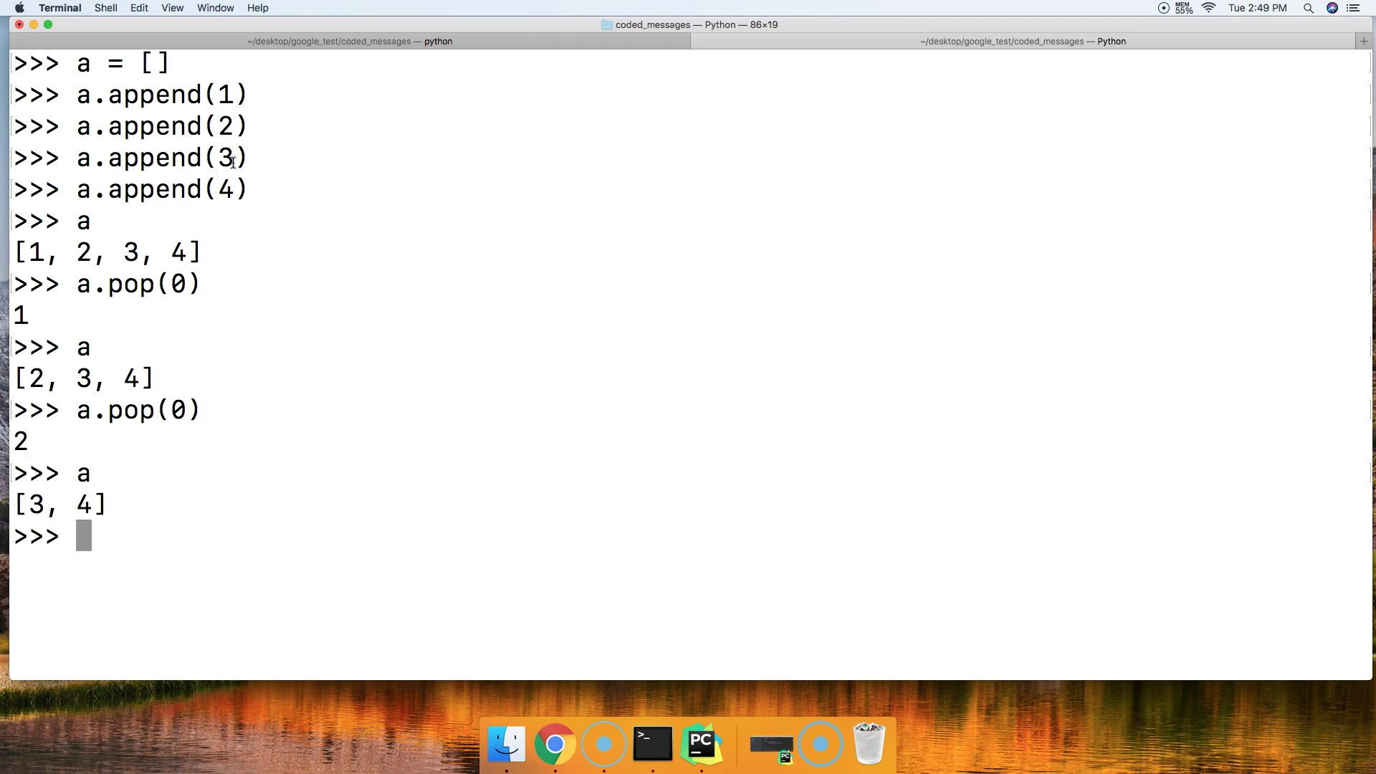
text(()
key(BackSpace)
text(a)
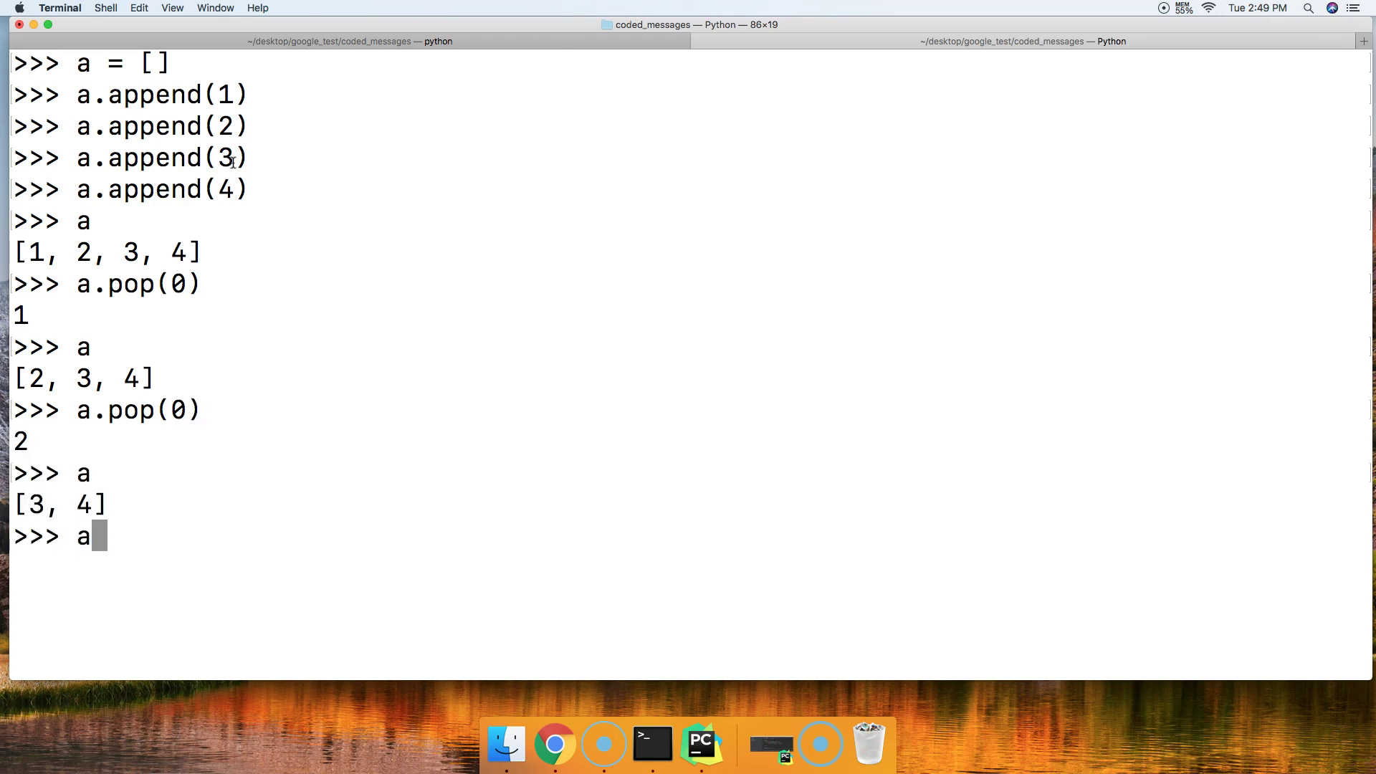
text(.pop()
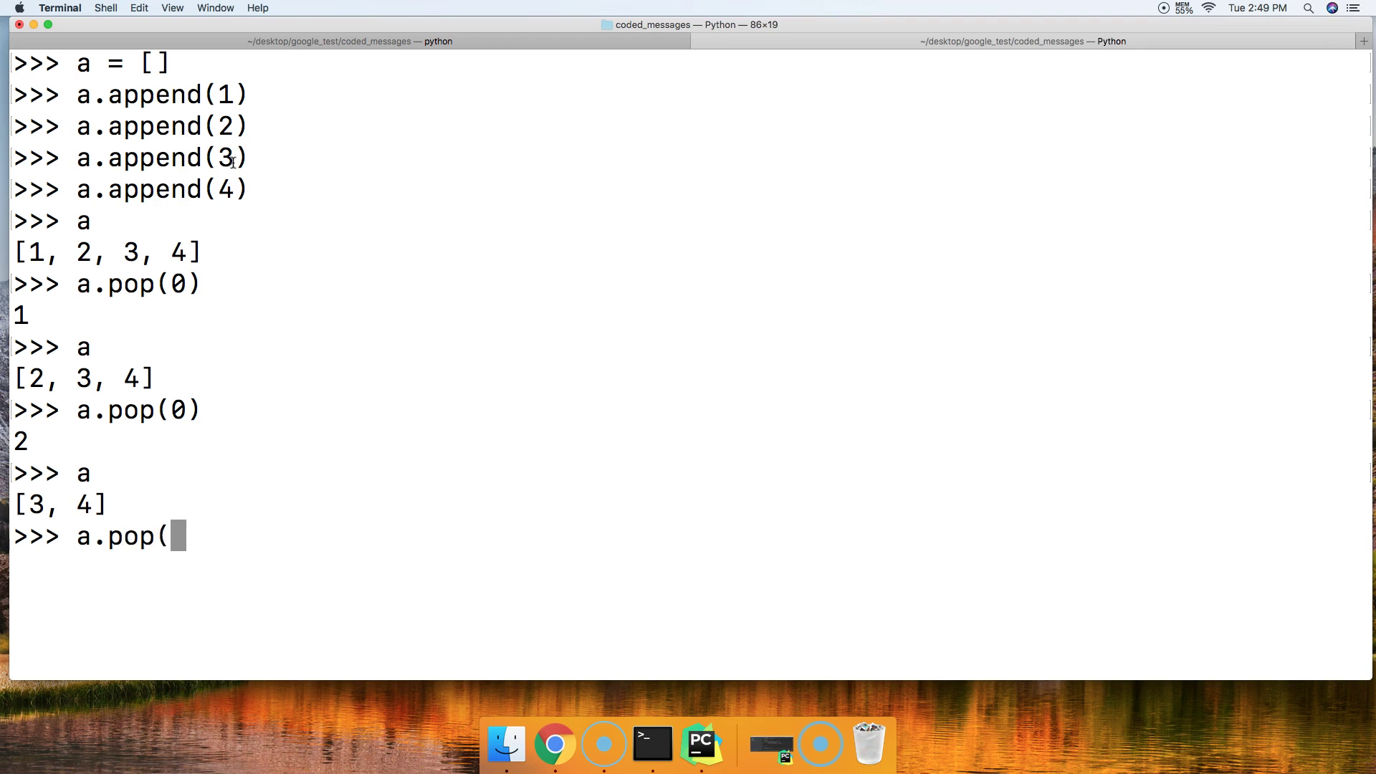
text(3))
Step: Trigger IndexError with a.pop(3), then pop 3 and 4 with a.pop(0) to show []
key(Return)
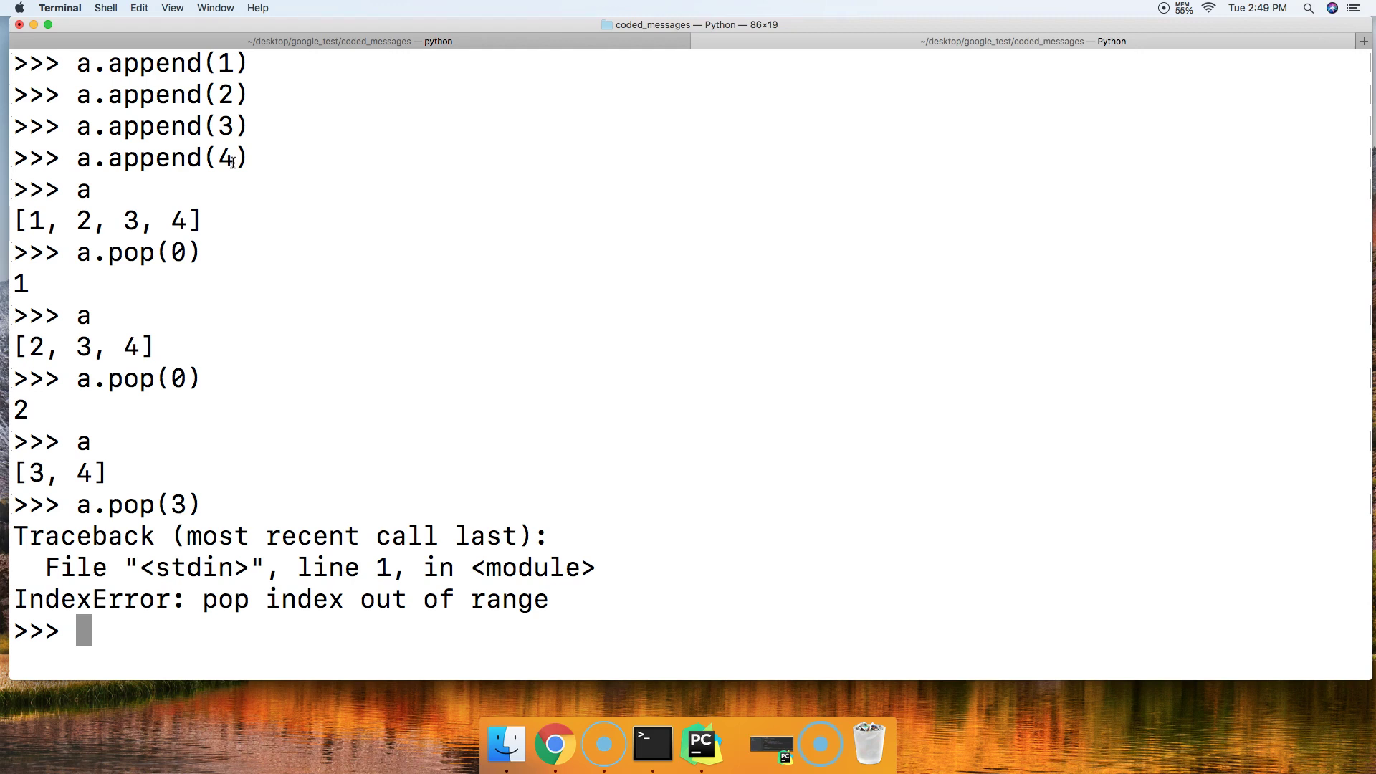
text(a.)
text(pop(0)
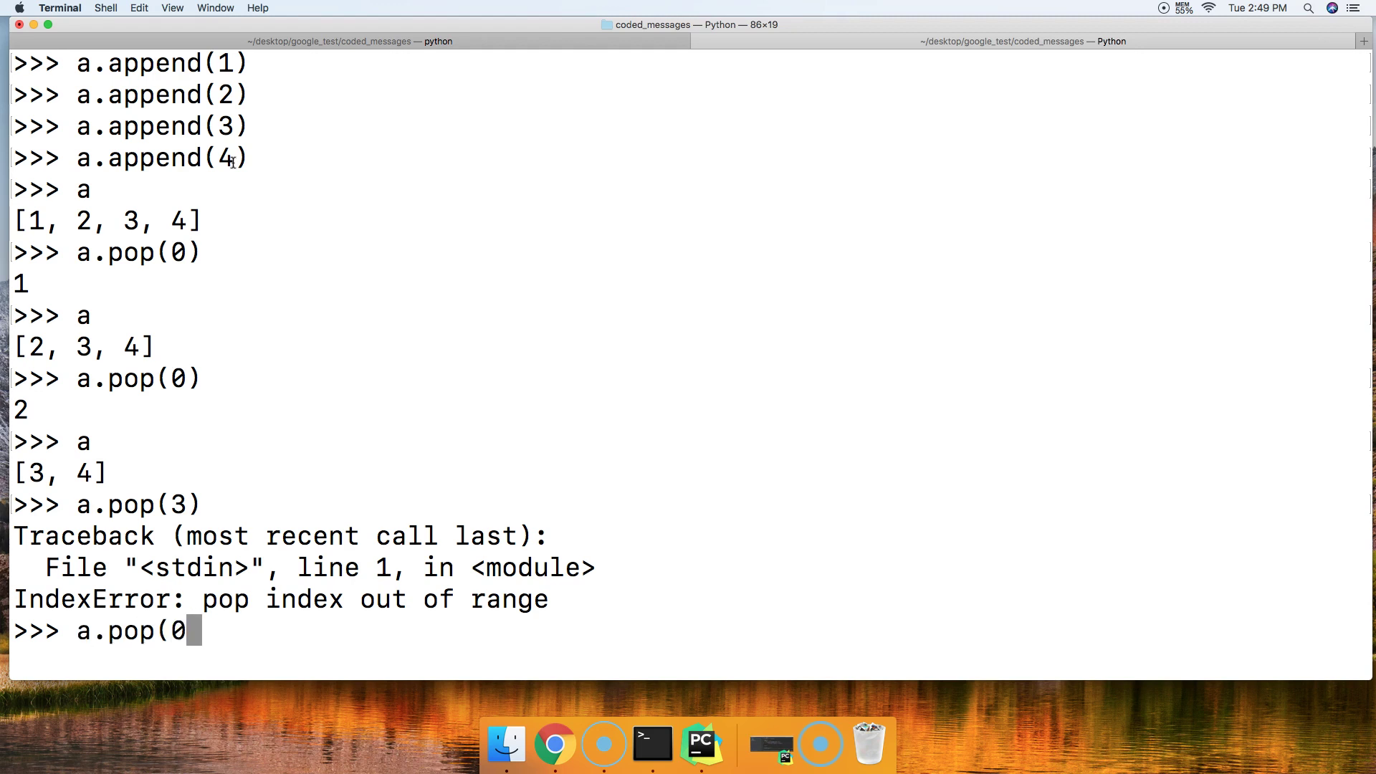
text())
key(Return)
text(a.)
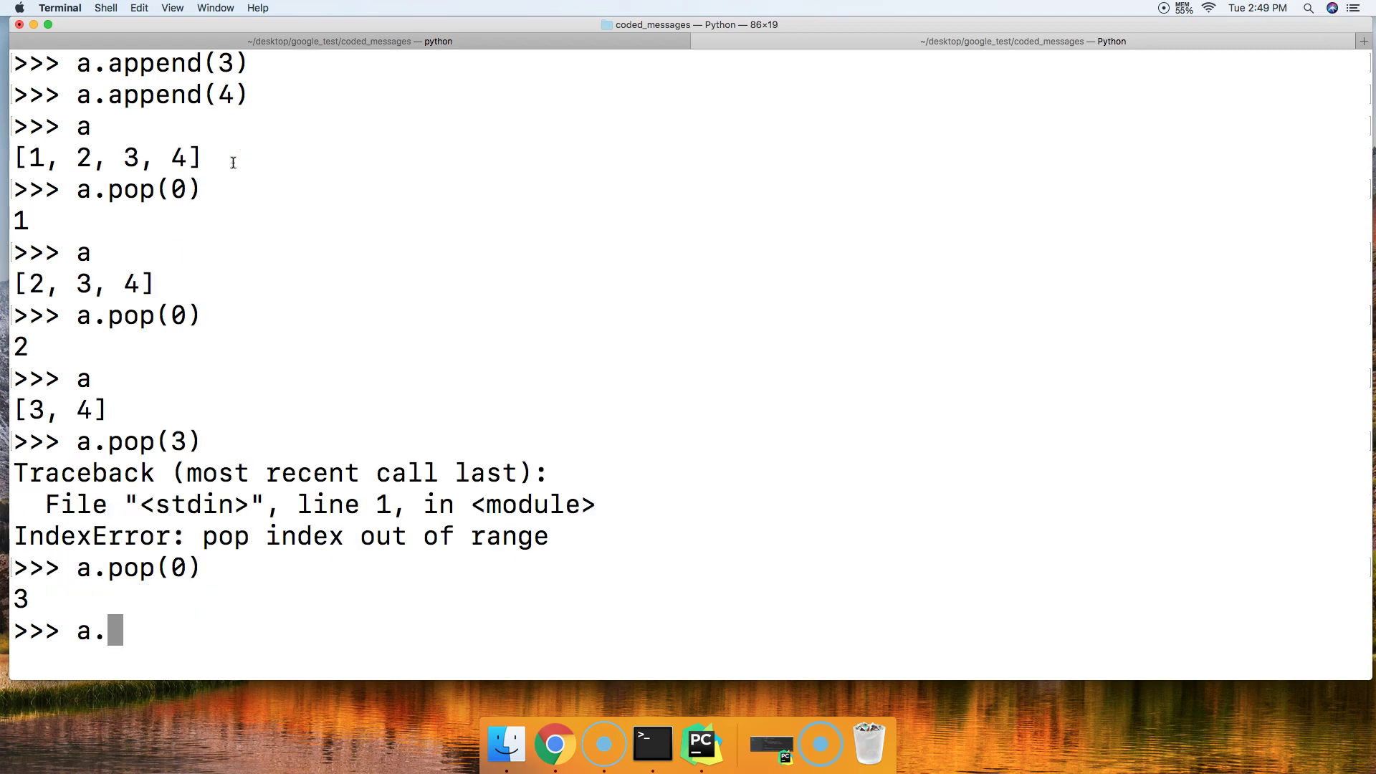
text(pop()
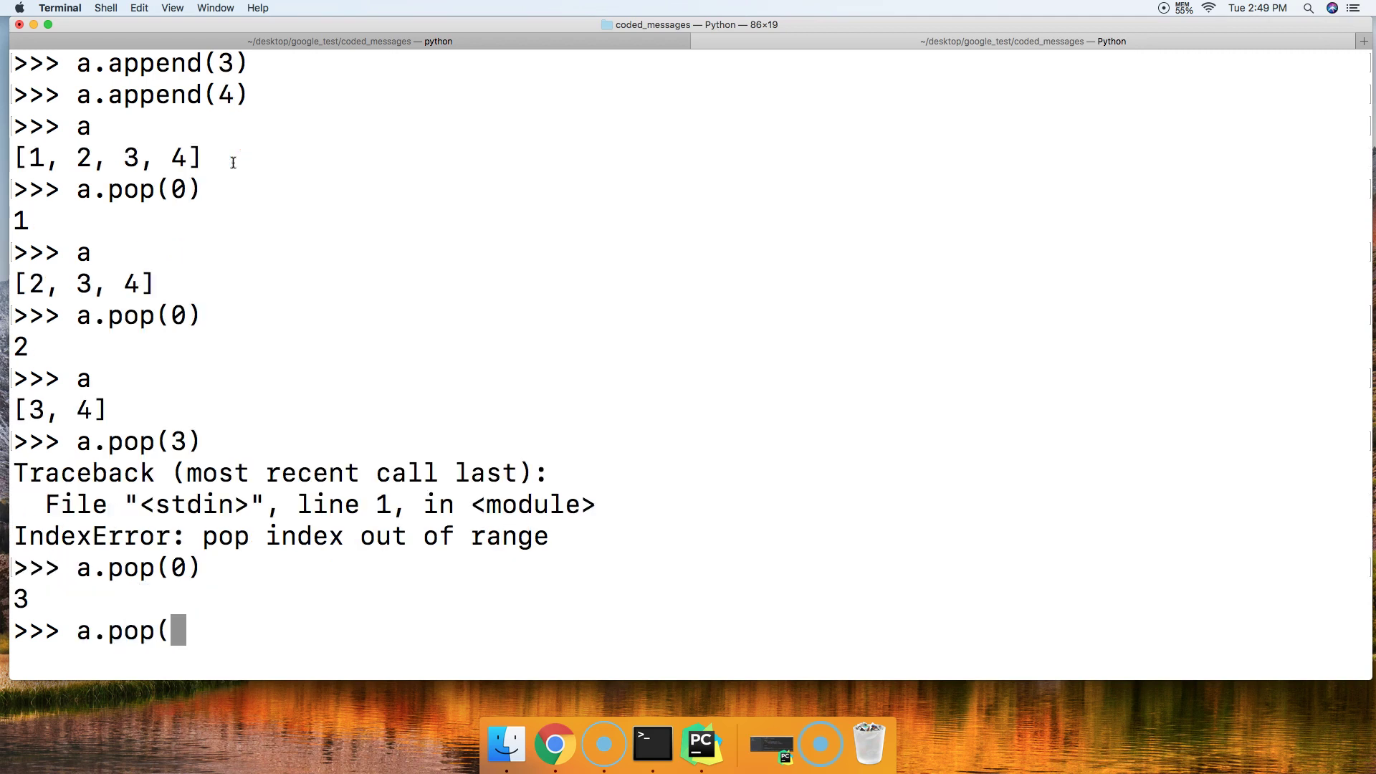
text(0))
key(Return)
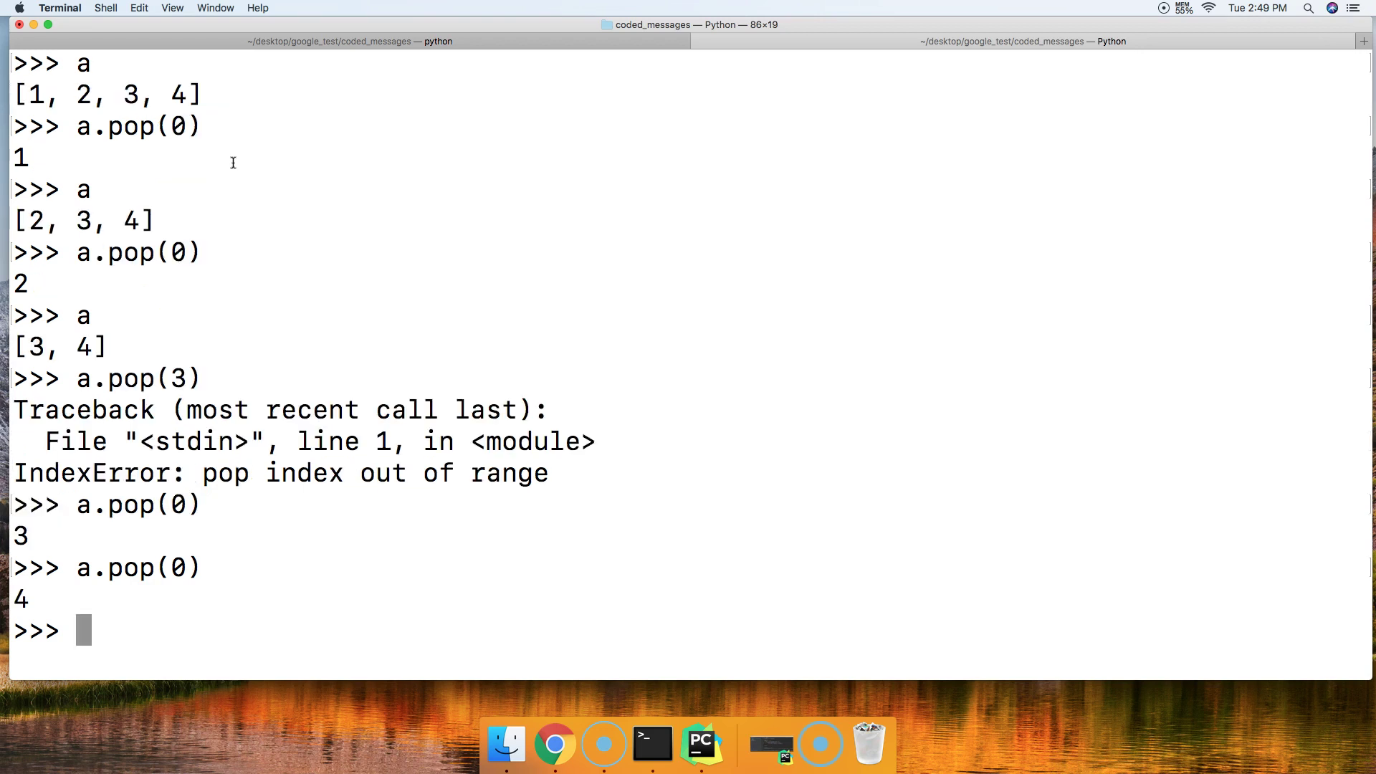
text(a)
key(Return)
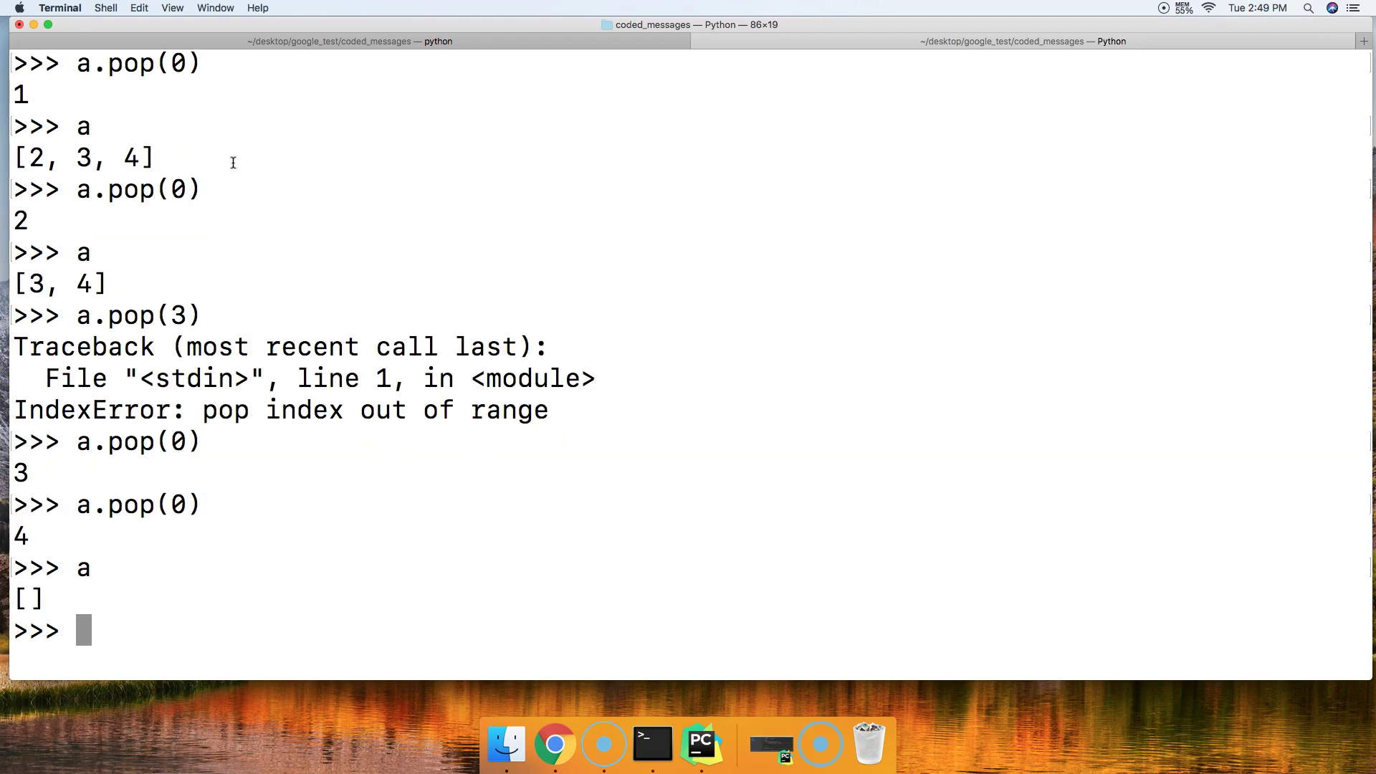